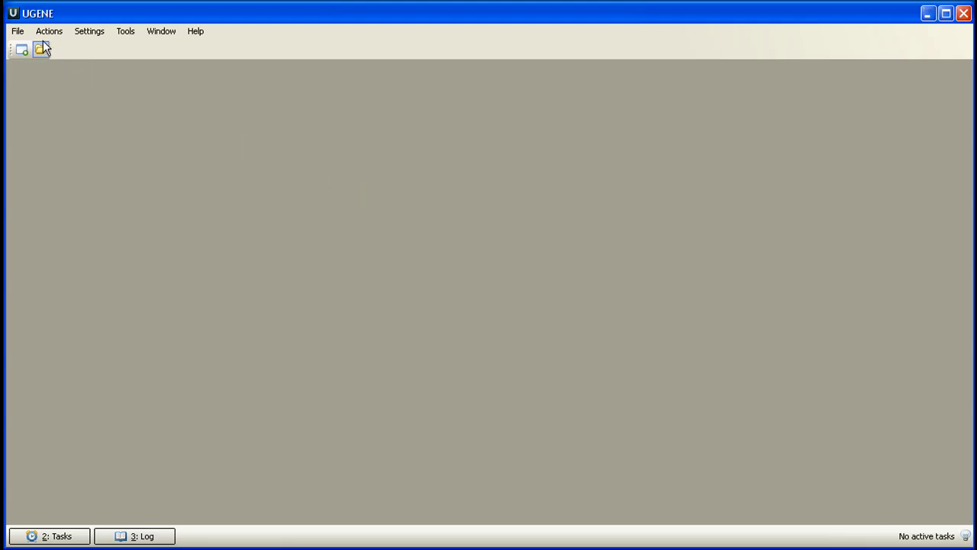
# - Download entry 1CRN from the remote PDB database, with 1CRN as the Resource ID
pyautogui.click(17, 32)
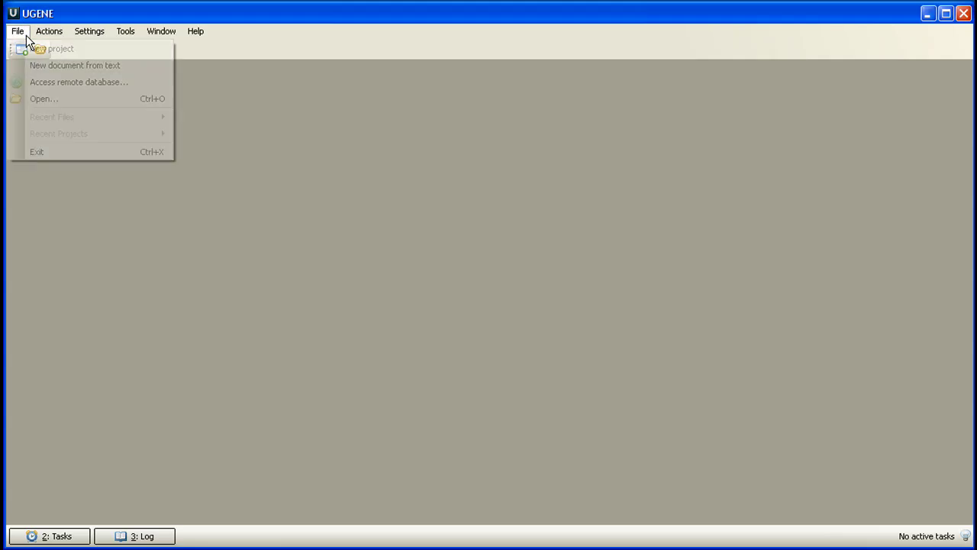
pyautogui.click(76, 83)
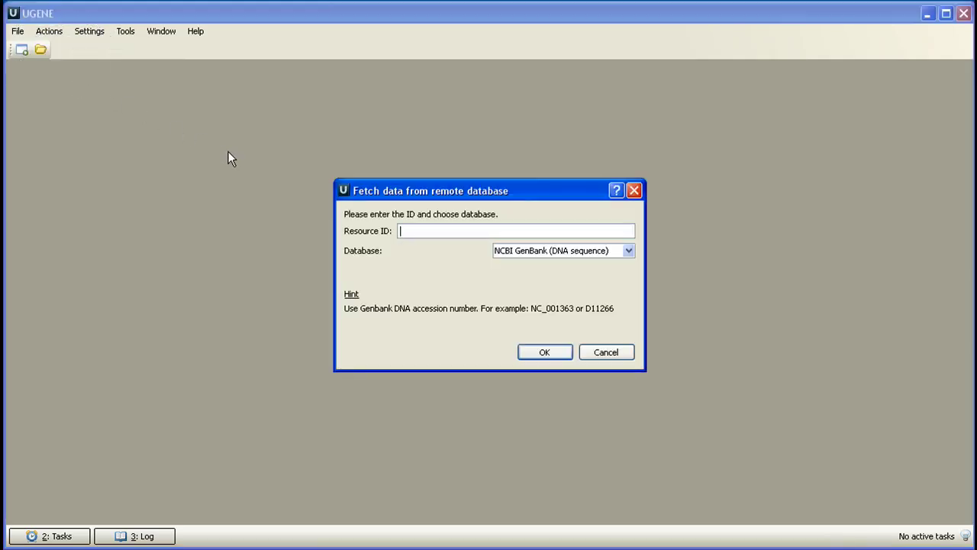
pyautogui.click(513, 253)
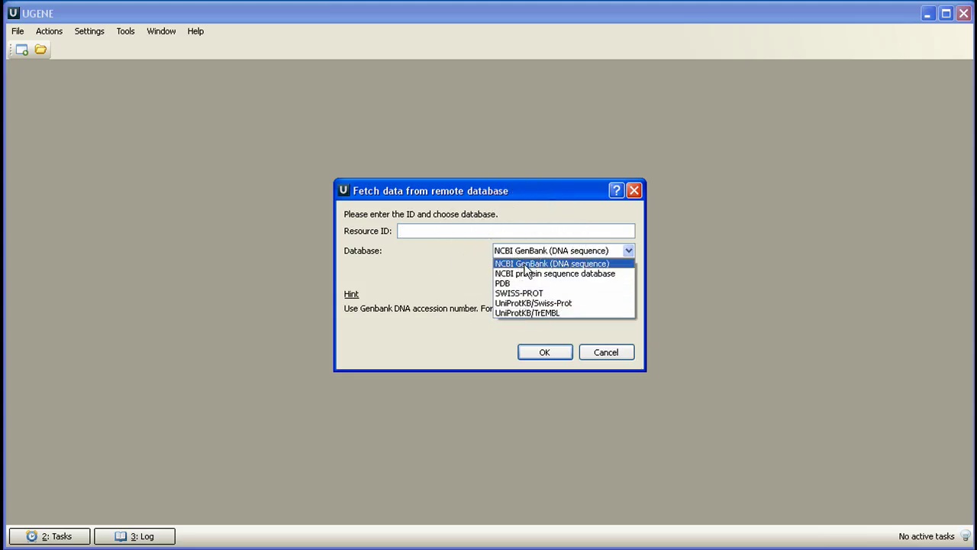
pyautogui.click(529, 281)
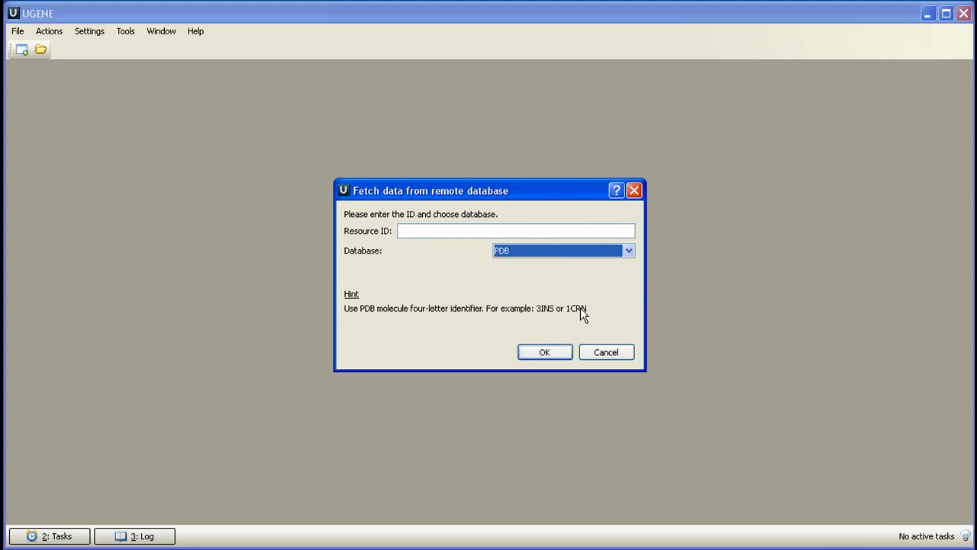
pyautogui.click(451, 232)
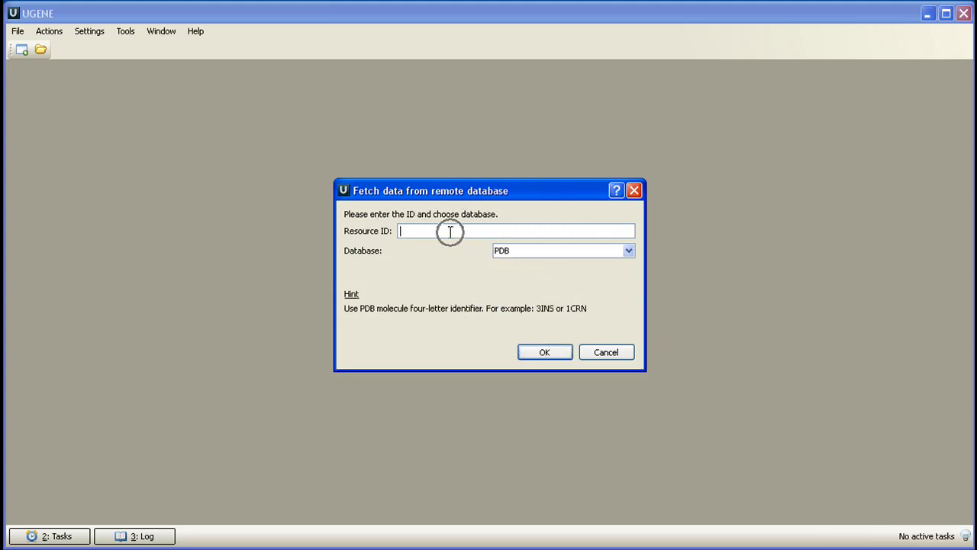
pyautogui.write('1CRN')
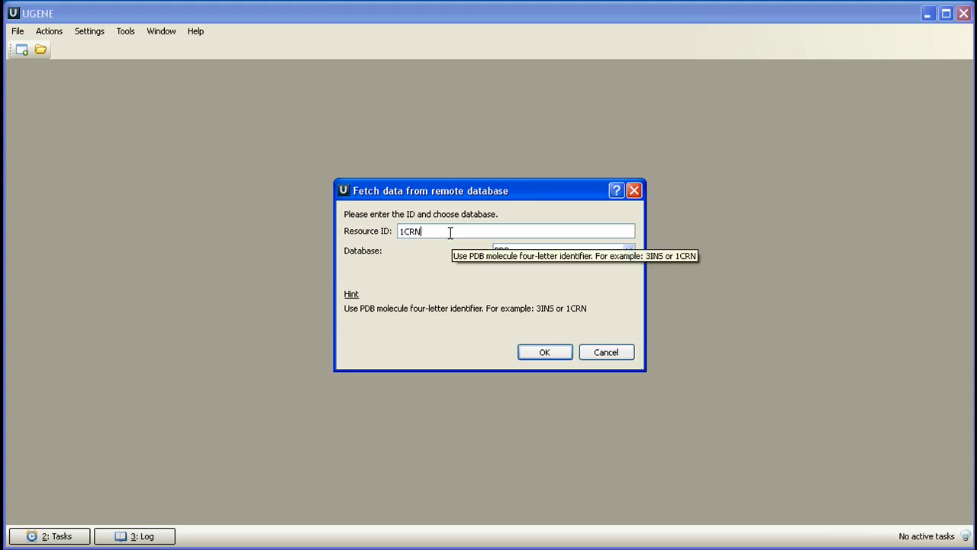
pyautogui.click(545, 355)
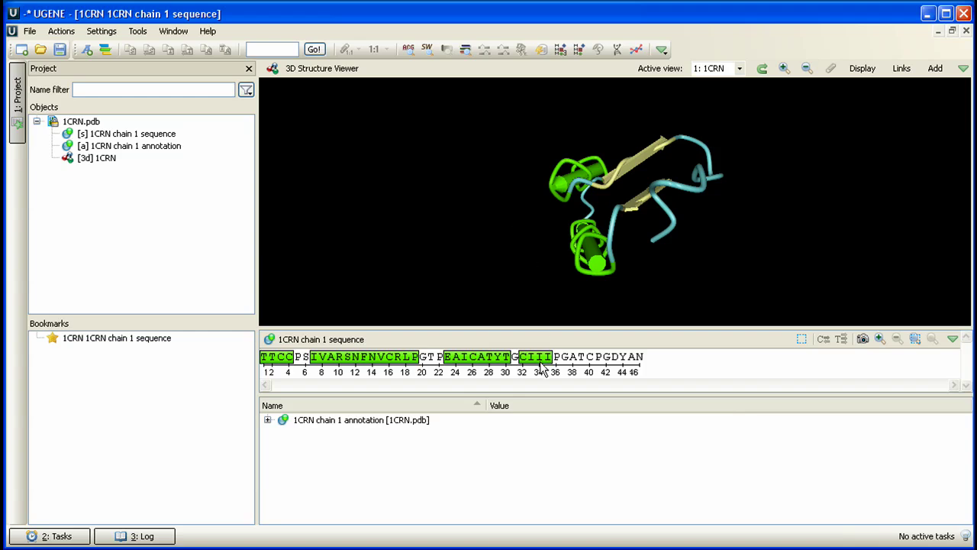
# - Inspect the 1CRN.pdb document and its chain 1 sequence and annotation objects in the project
pyautogui.moveTo(543, 367)
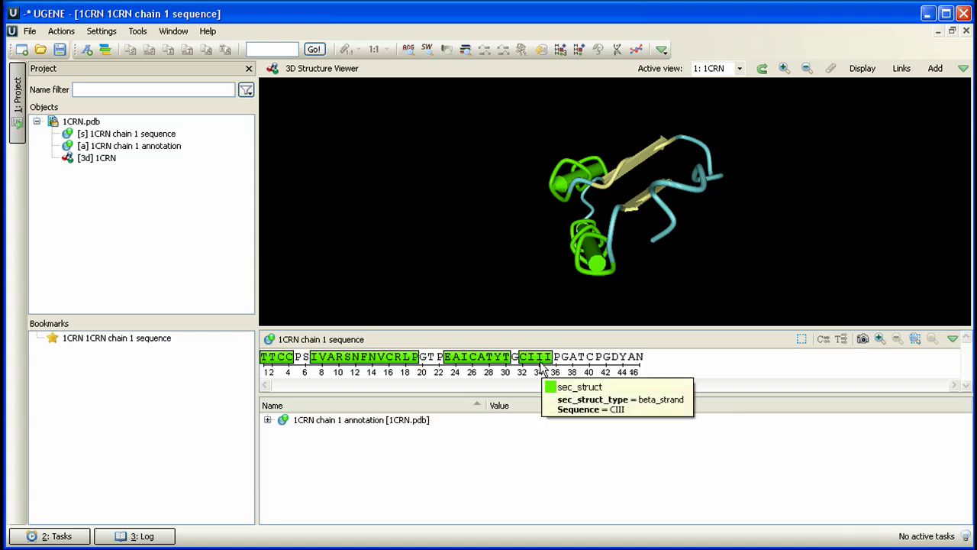
pyautogui.click(99, 122)
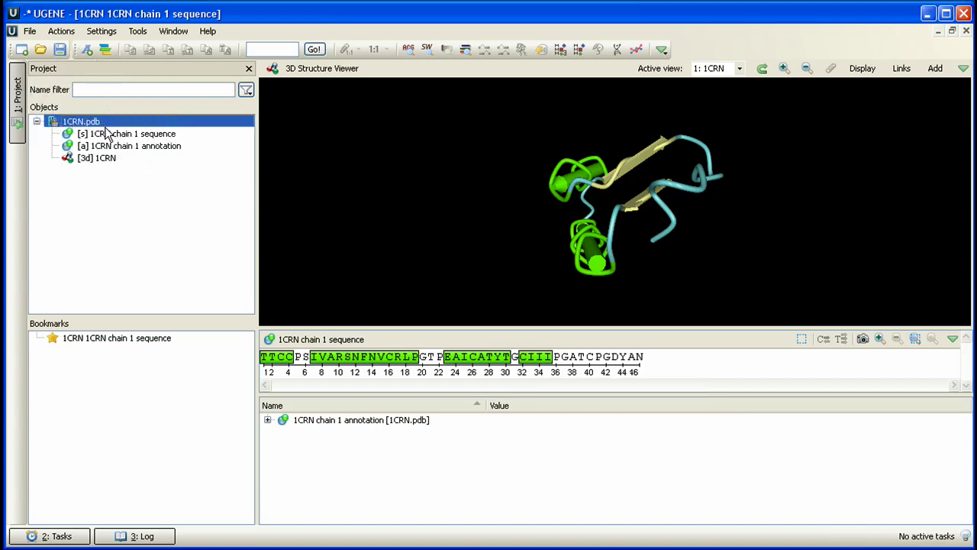
pyautogui.click(109, 135)
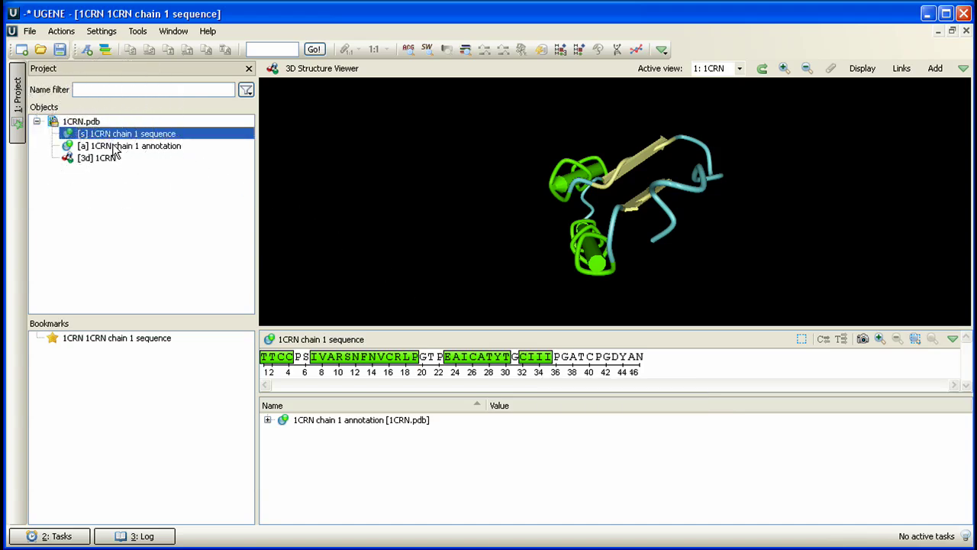
pyautogui.click(114, 146)
# - Select the [3d] 1CRN object and highlight residues 7–37 in the chain sequence
pyautogui.click(104, 159)
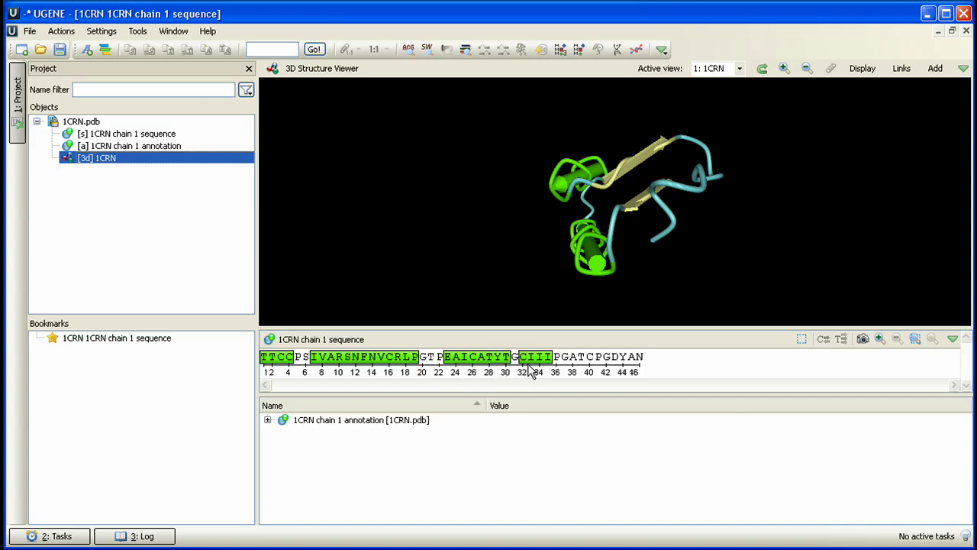
pyautogui.click(571, 369)
pyautogui.moveTo(571, 369); pyautogui.dragTo(336, 369)
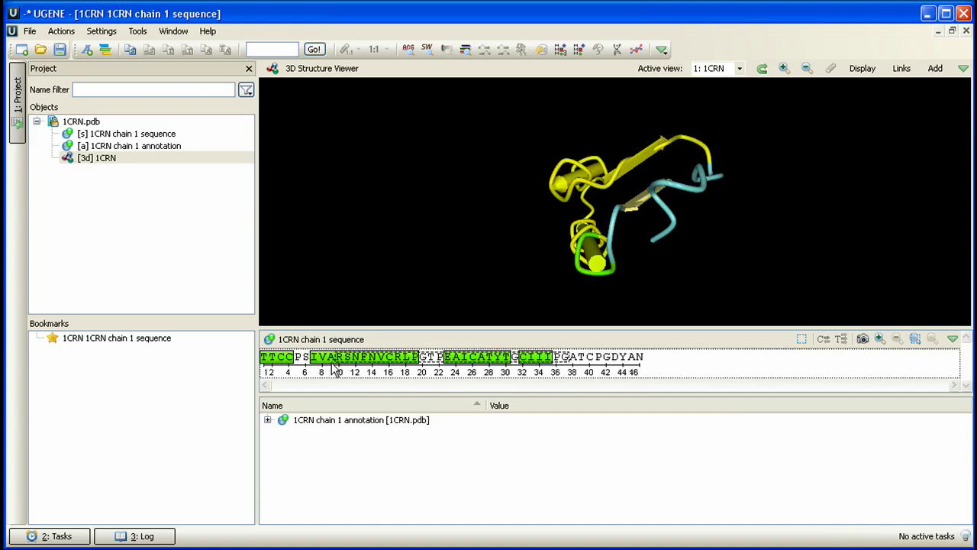
# - Change the 3D viewer's selection colour from yellow to red in its Settings
pyautogui.rightClick(527, 226)
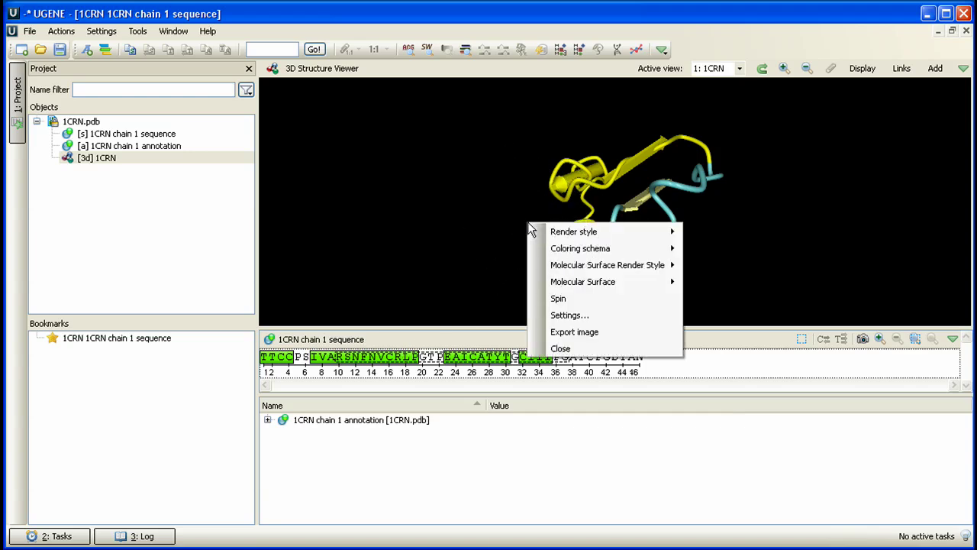
pyautogui.click(556, 315)
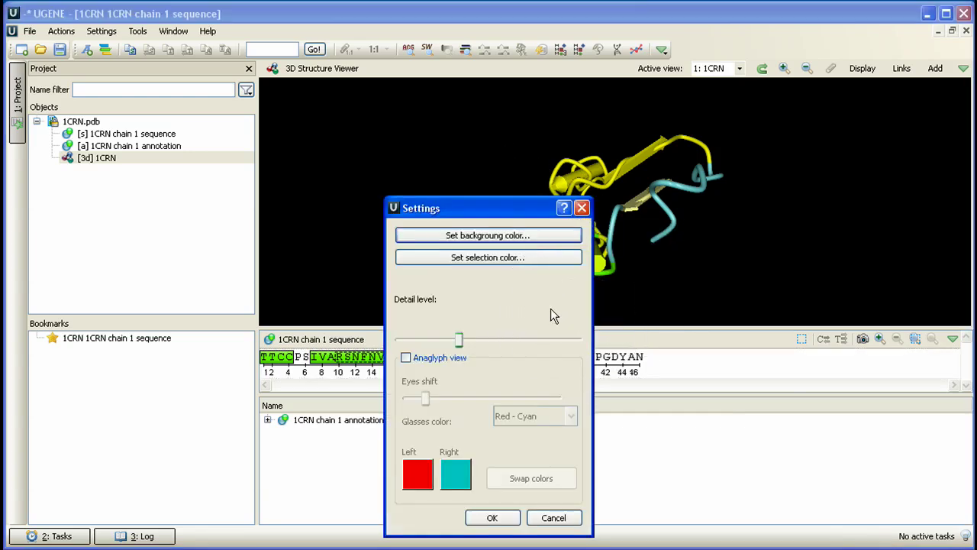
pyautogui.click(481, 259)
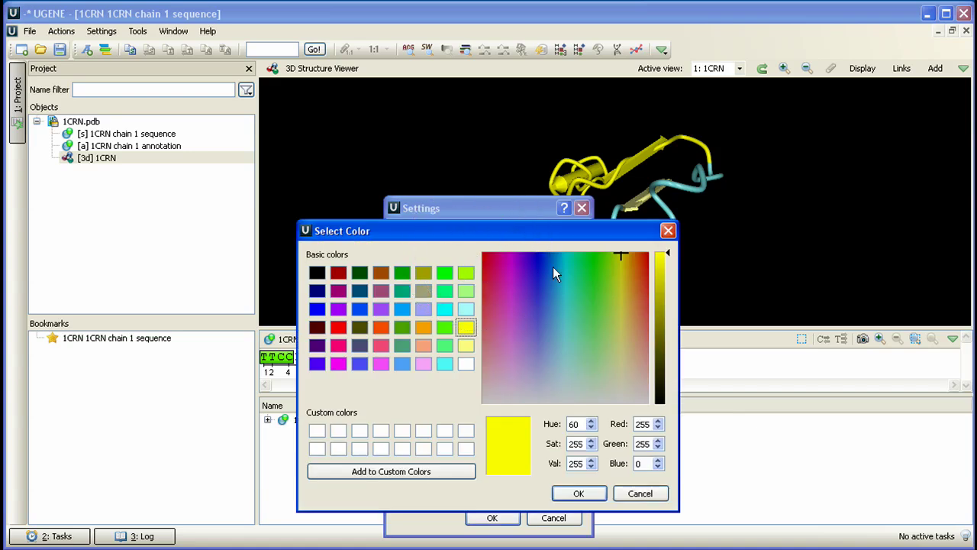
pyautogui.moveTo(617, 253); pyautogui.dragTo(490, 268)
pyautogui.click(573, 493)
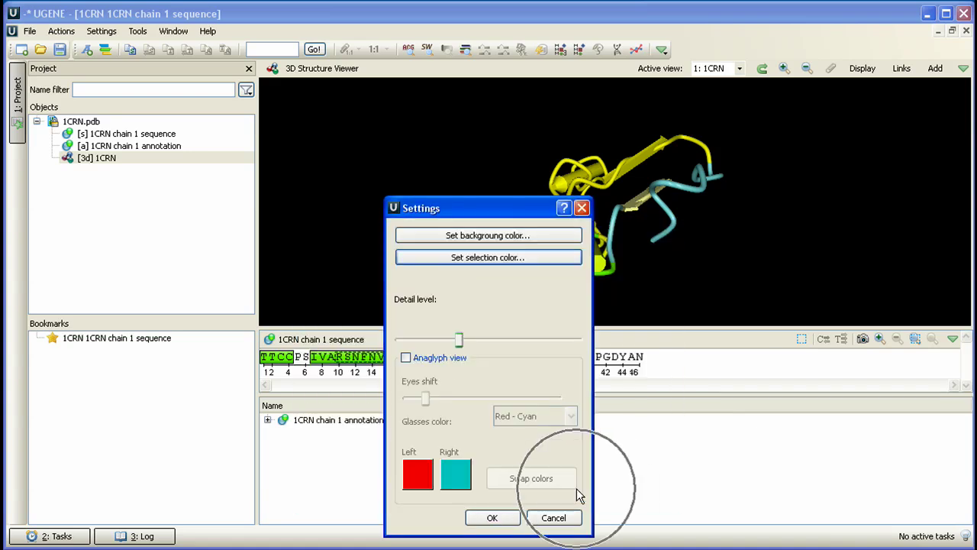
pyautogui.click(493, 518)
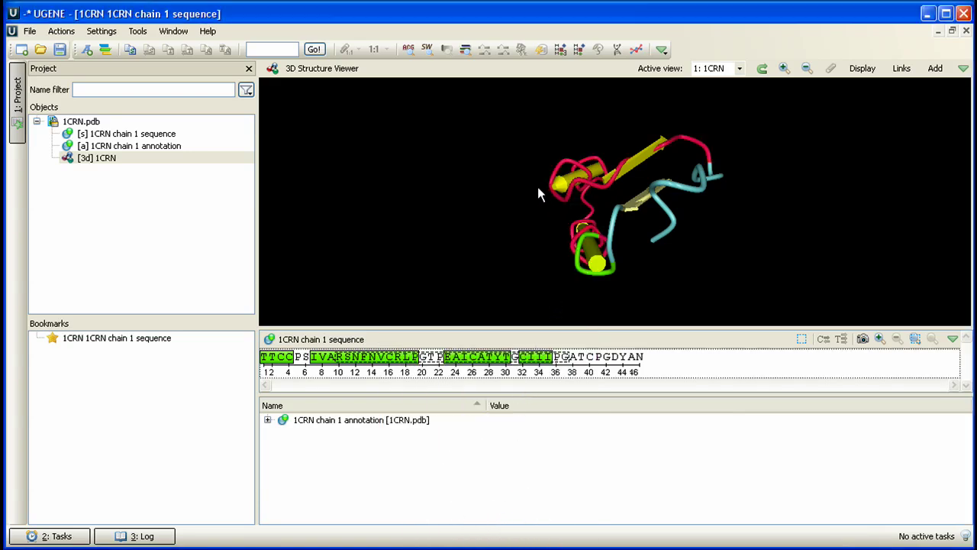
# - Rotate the 1CRN model, zoom in, then restore its original size
pyautogui.moveTo(538, 188); pyautogui.dragTo(553, 200)
pyautogui.scroll(5, 553, 195)
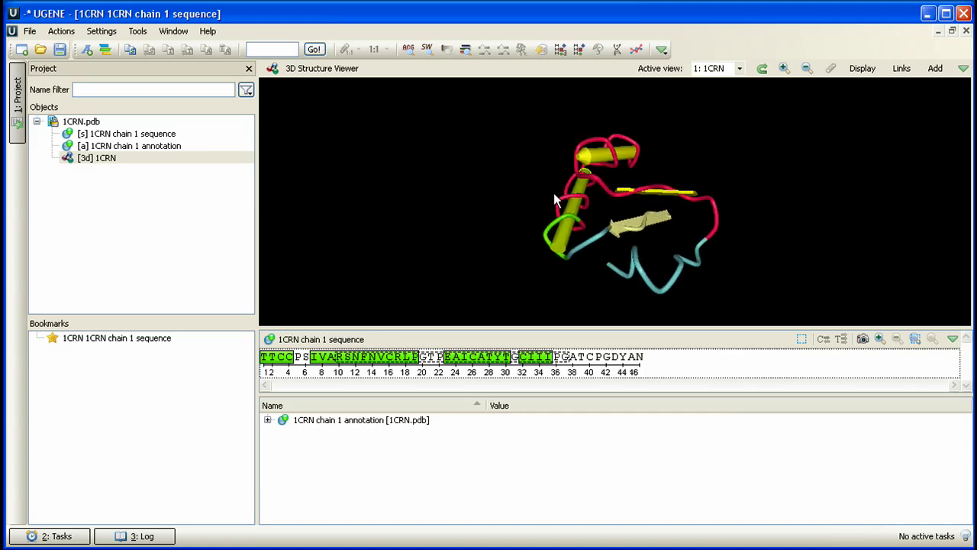
pyautogui.click(784, 68)
pyautogui.click(807, 68)
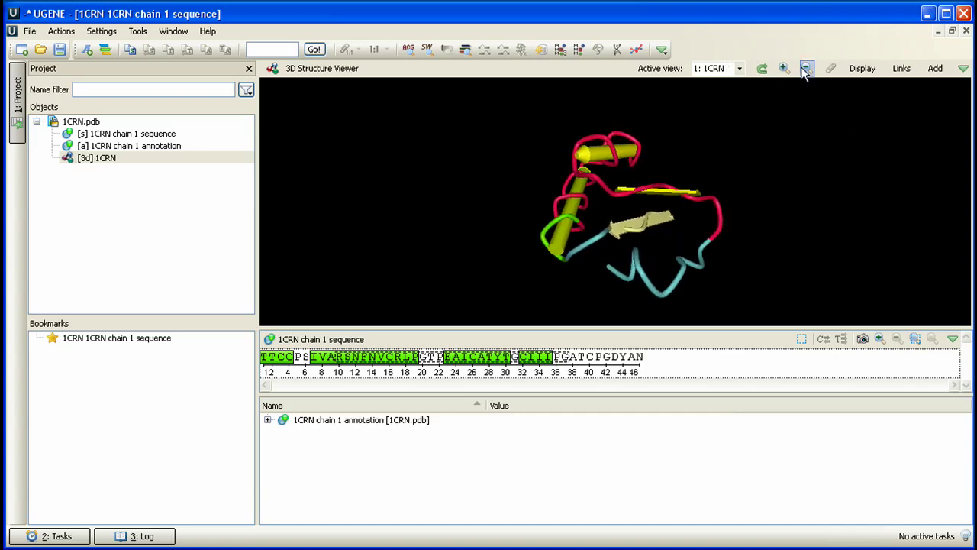
# - Turn on automatic Spin for the structure, then switch it off again
pyautogui.rightClick(459, 184)
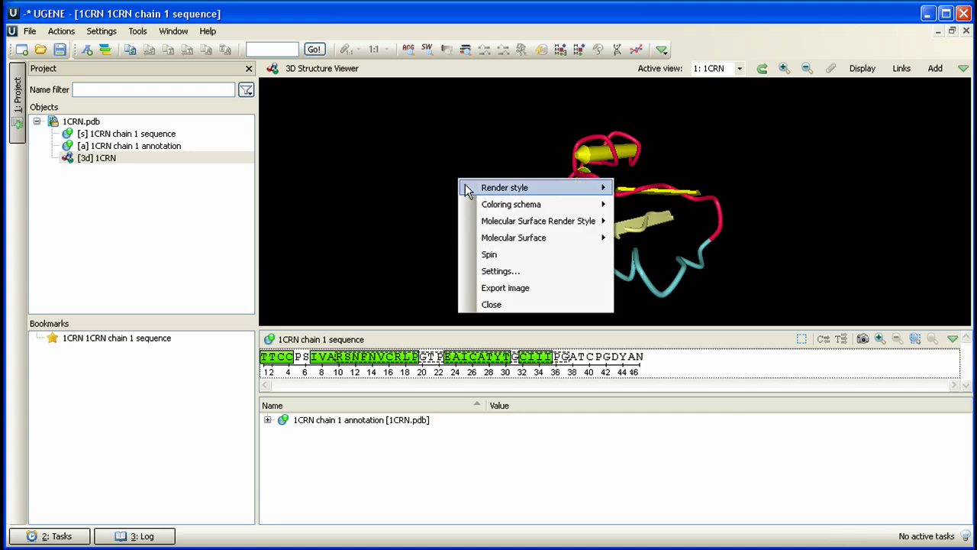
pyautogui.click(495, 256)
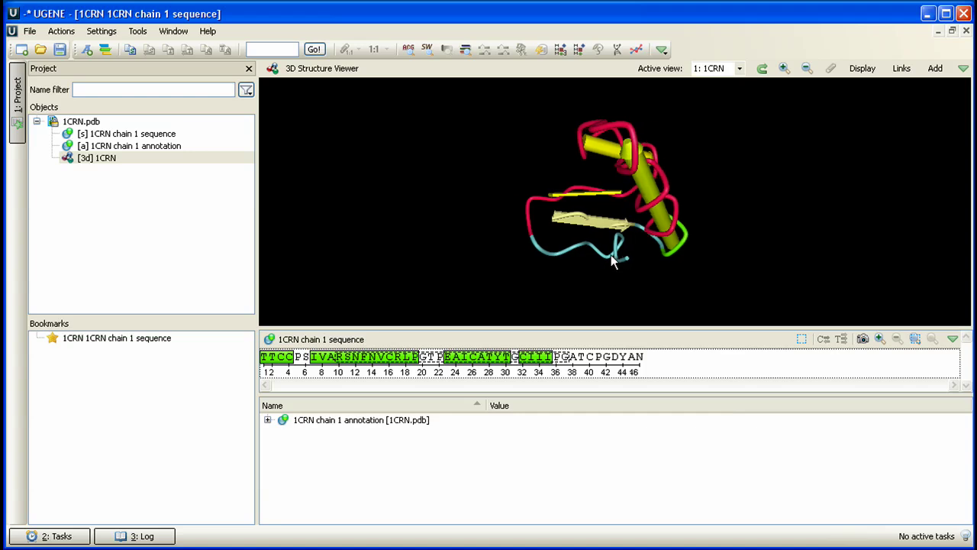
pyautogui.rightClick(436, 242)
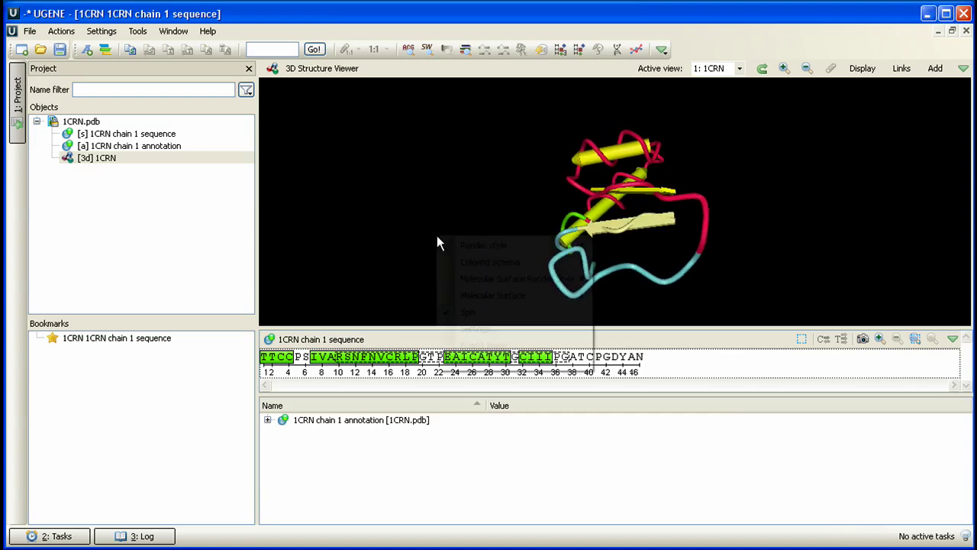
pyautogui.click(474, 313)
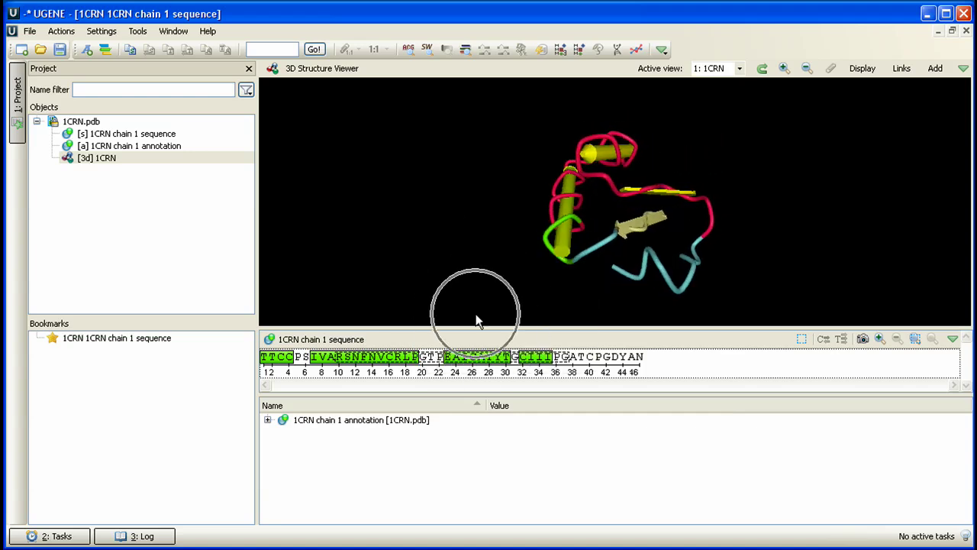
# - Render 1CRN in the Ball-And-Stick style and rotate it
pyautogui.rightClick(415, 212)
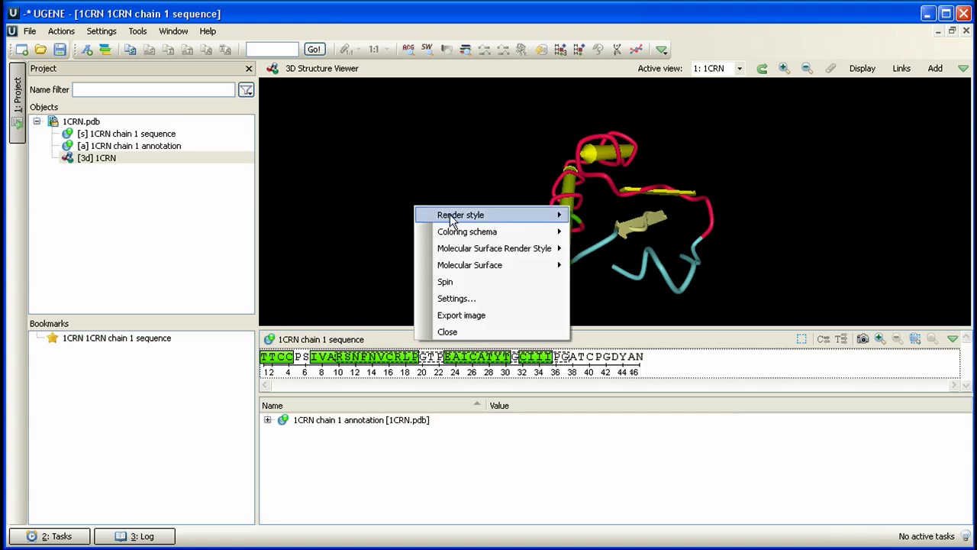
pyautogui.moveTo(464, 216)
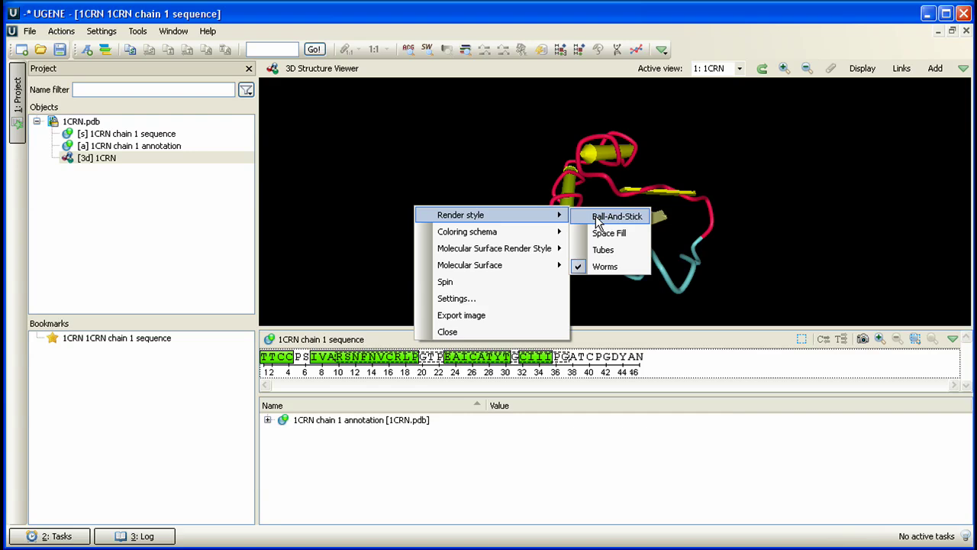
pyautogui.click(511, 178)
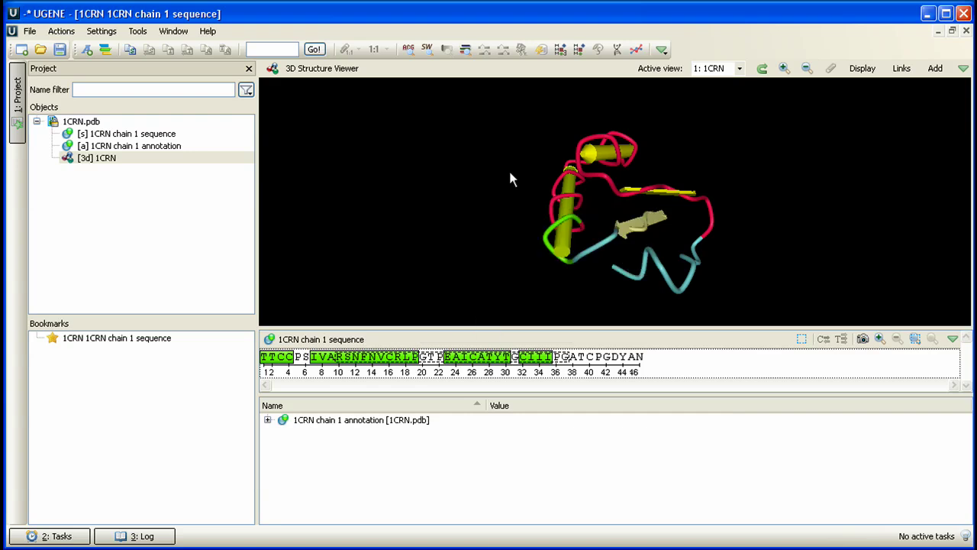
pyautogui.rightClick(420, 188)
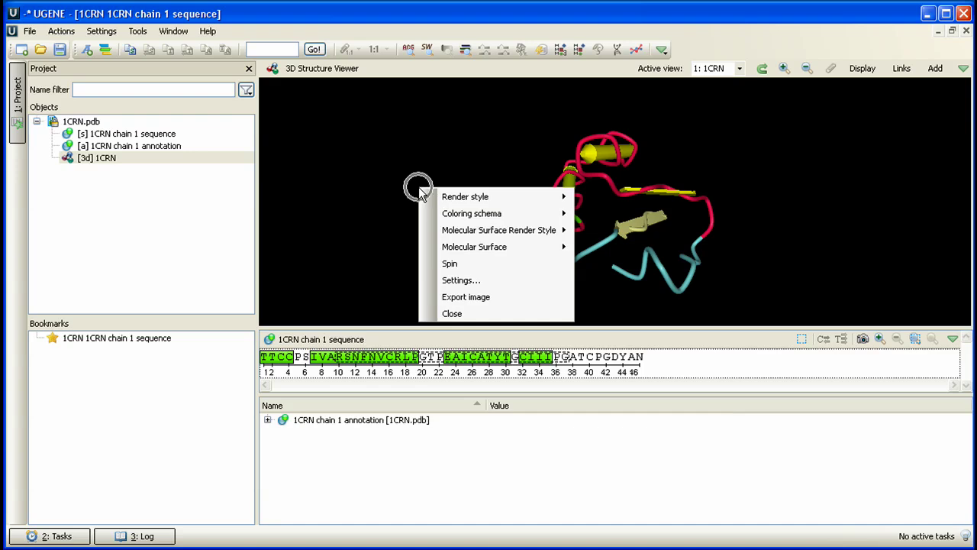
pyautogui.moveTo(446, 198)
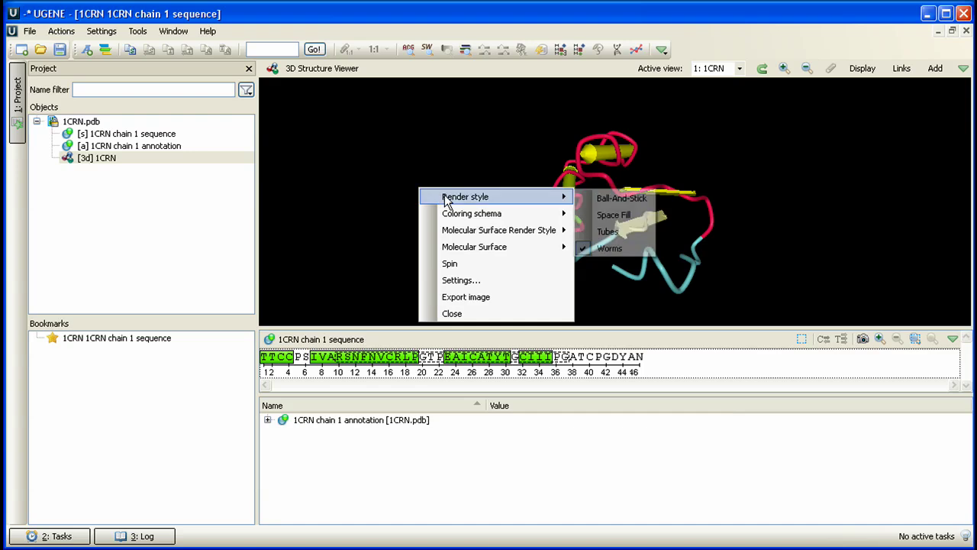
pyautogui.click(603, 197)
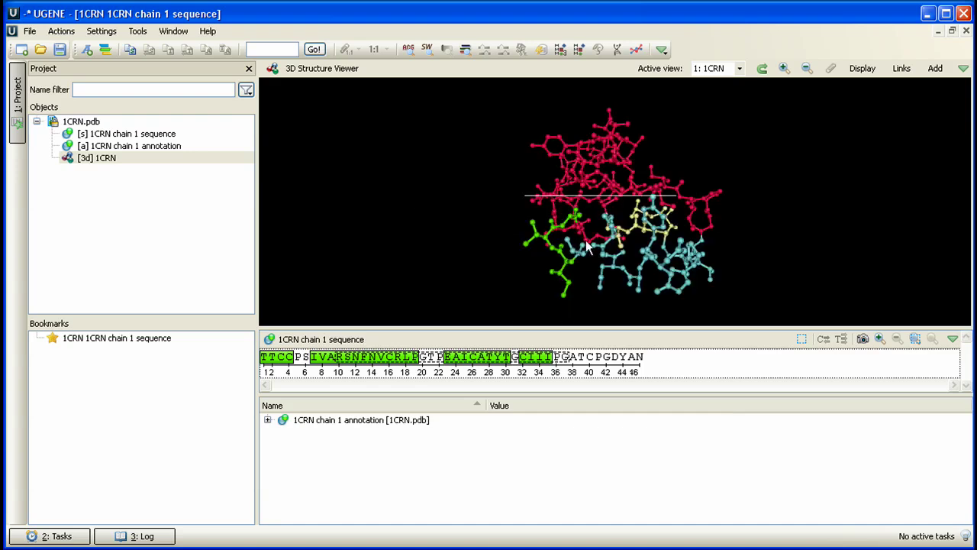
pyautogui.moveTo(586, 242); pyautogui.dragTo(631, 241)
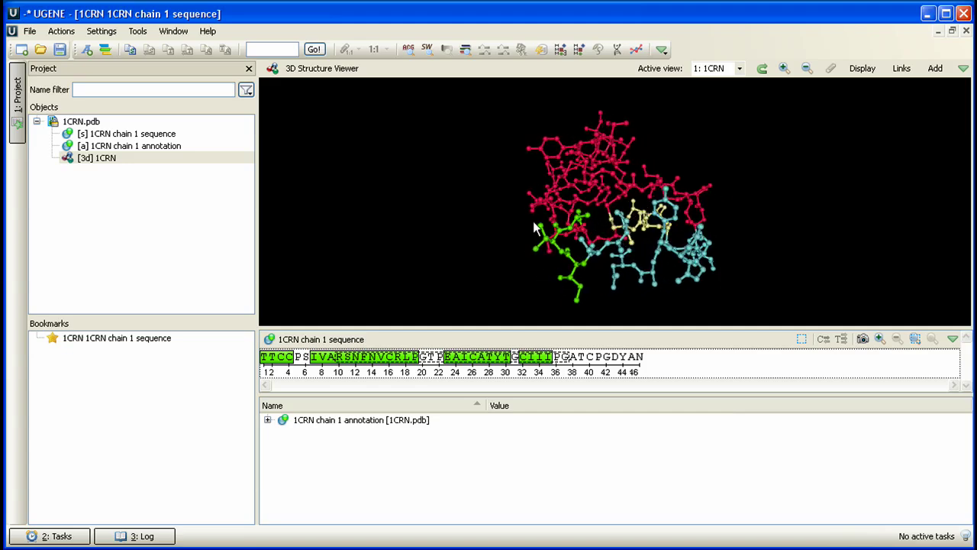
# - Switch the render style back to Worms and rotate it to a front view
pyautogui.rightClick(340, 203)
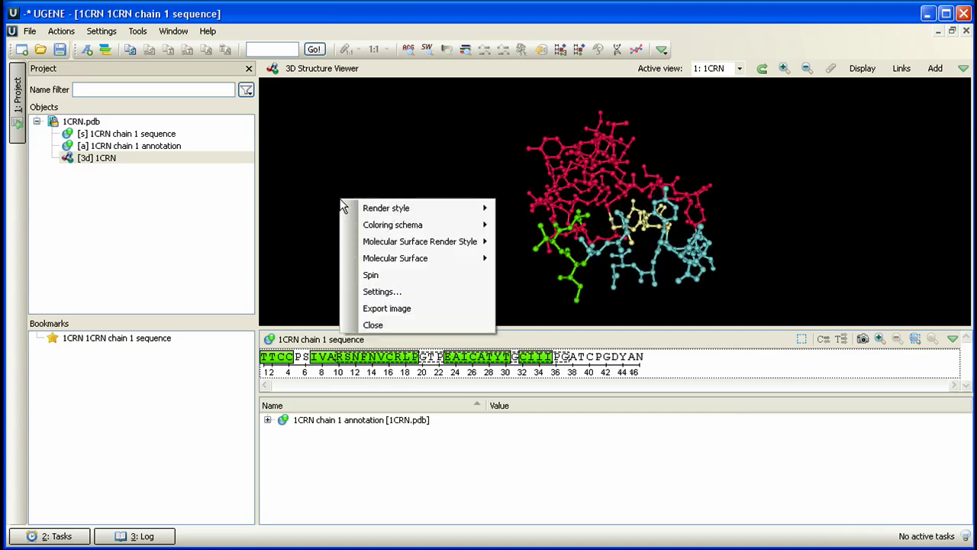
pyautogui.moveTo(381, 214)
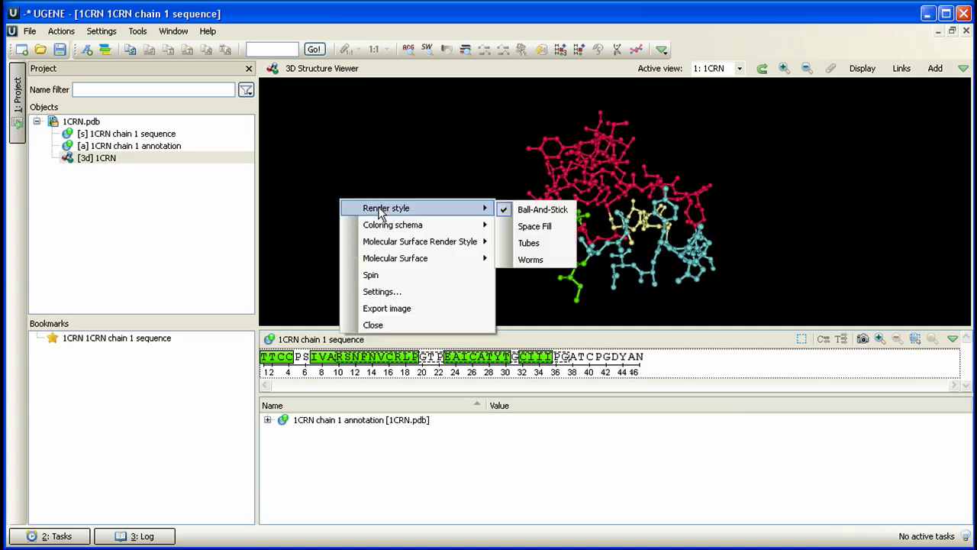
pyautogui.click(525, 259)
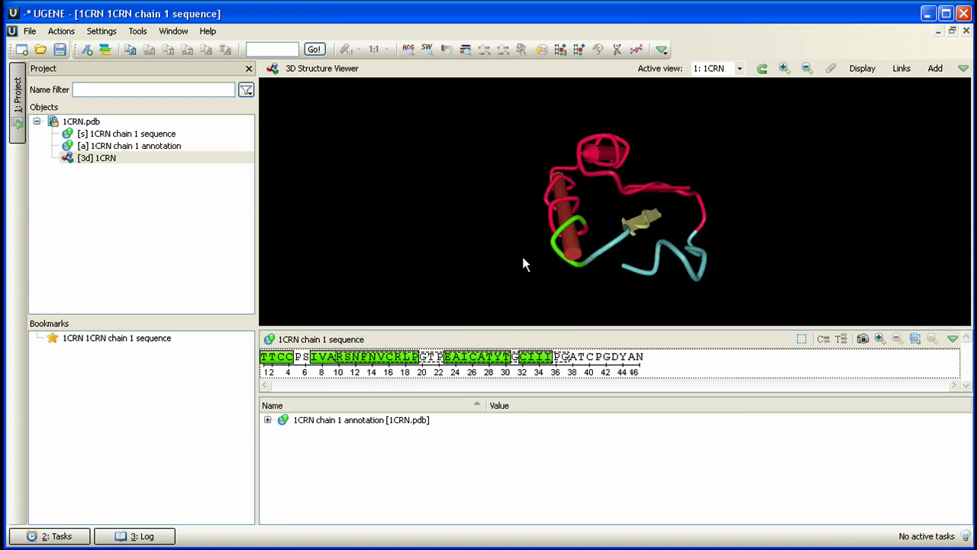
pyautogui.moveTo(573, 242); pyautogui.dragTo(577, 188)
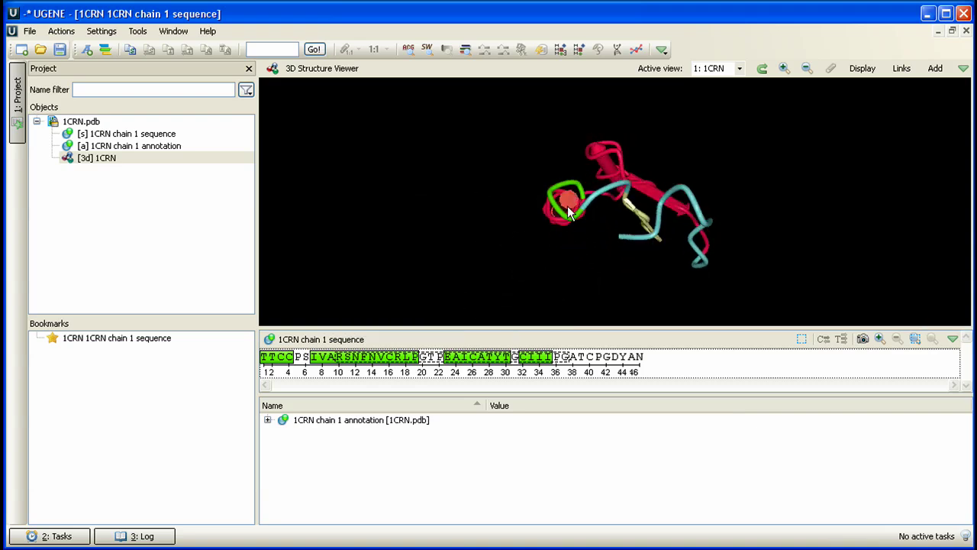
pyautogui.moveTo(540, 240); pyautogui.dragTo(573, 252)
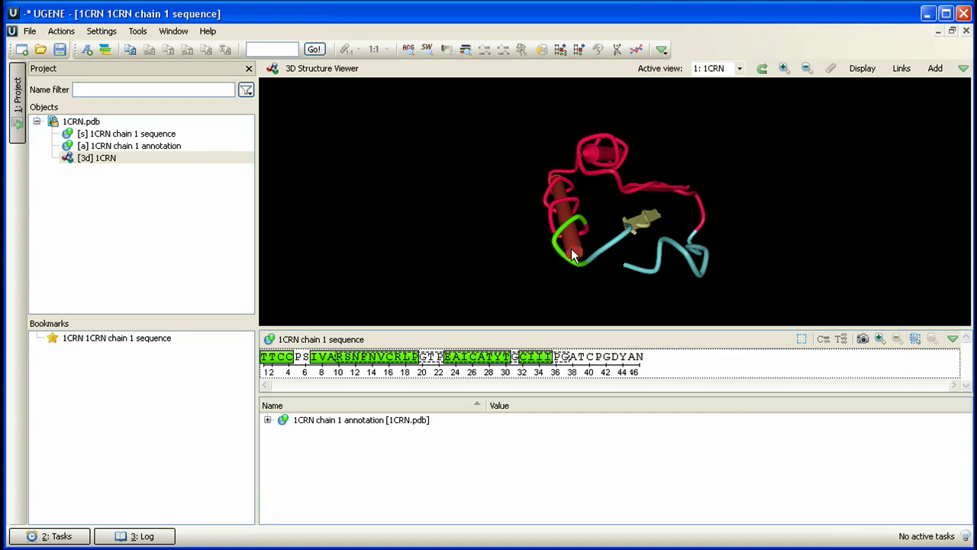
# - Add an SAS molecular surface around the 1CRN model and rotate to view it
pyautogui.rightClick(349, 196)
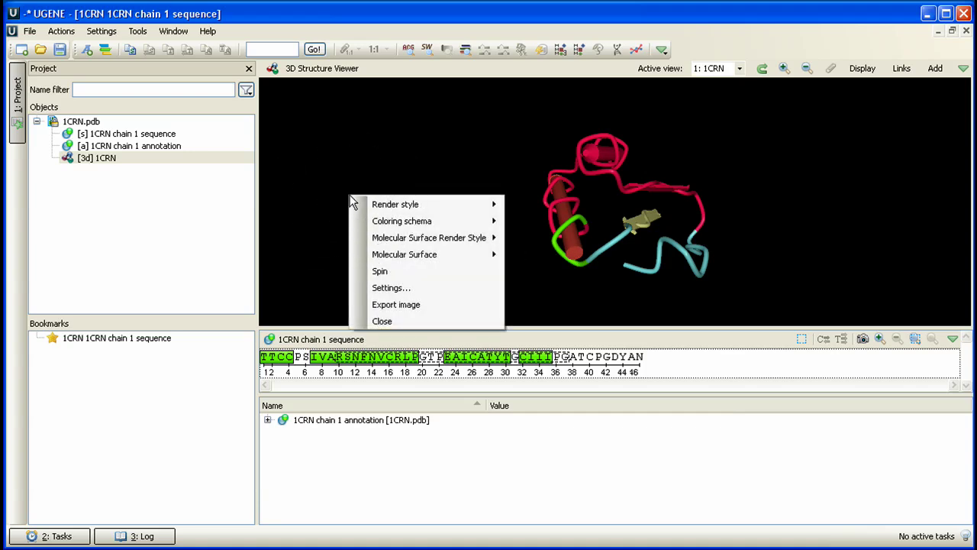
pyautogui.moveTo(422, 255)
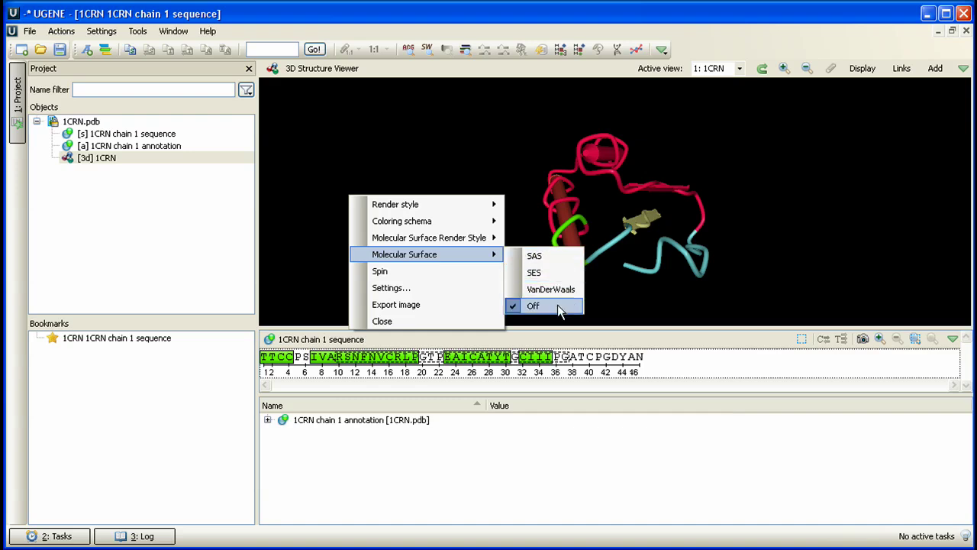
pyautogui.click(544, 261)
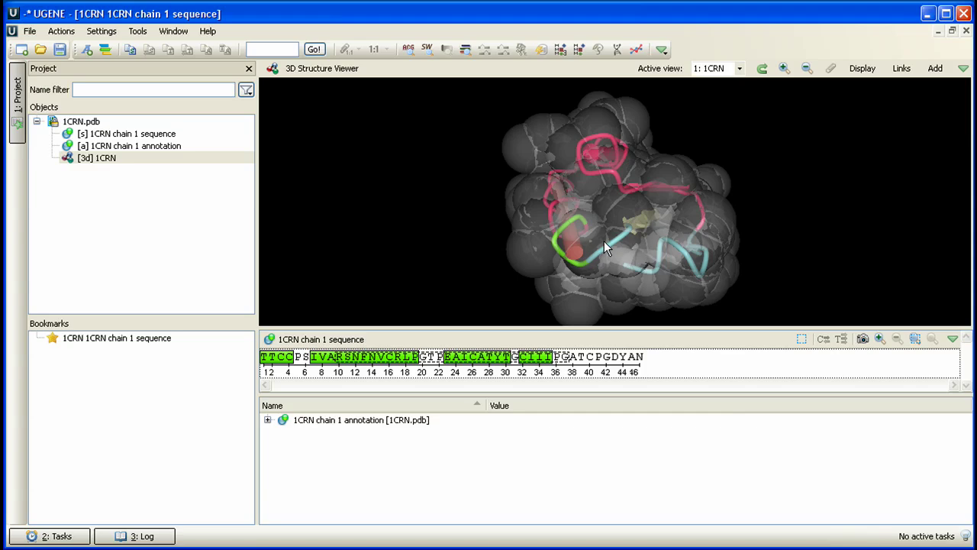
pyautogui.moveTo(601, 239); pyautogui.dragTo(707, 227)
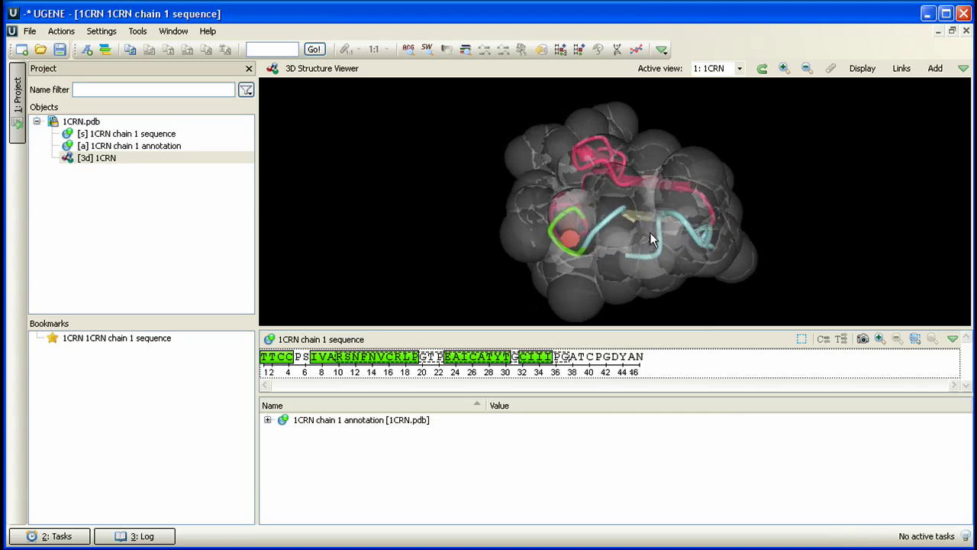
# - Switch the molecular surface from SAS to SES and rotate the model
pyautogui.rightClick(441, 196)
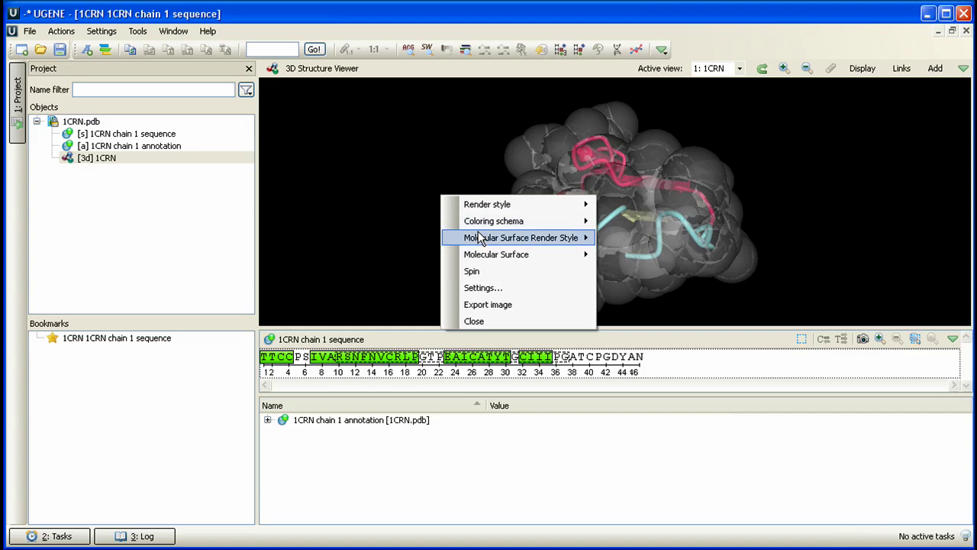
pyautogui.moveTo(493, 256)
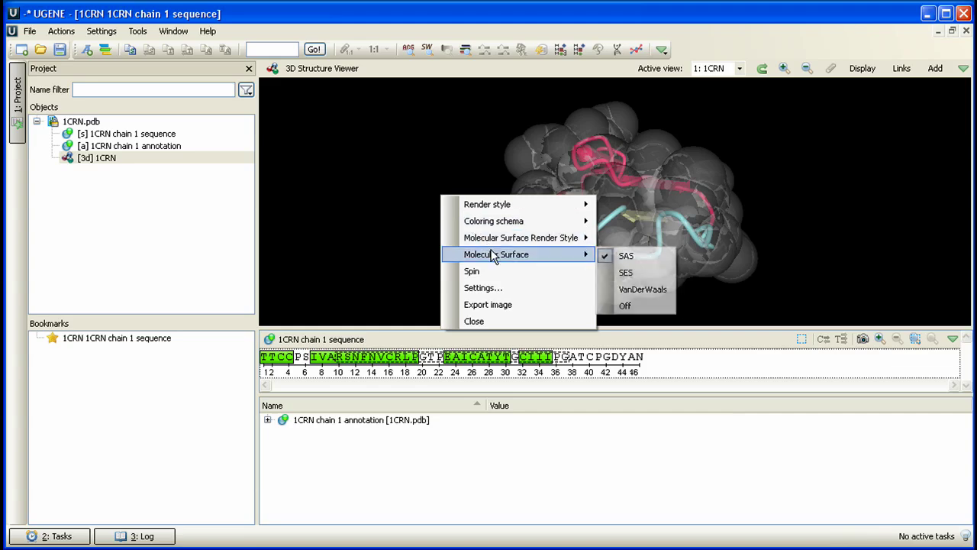
pyautogui.click(628, 273)
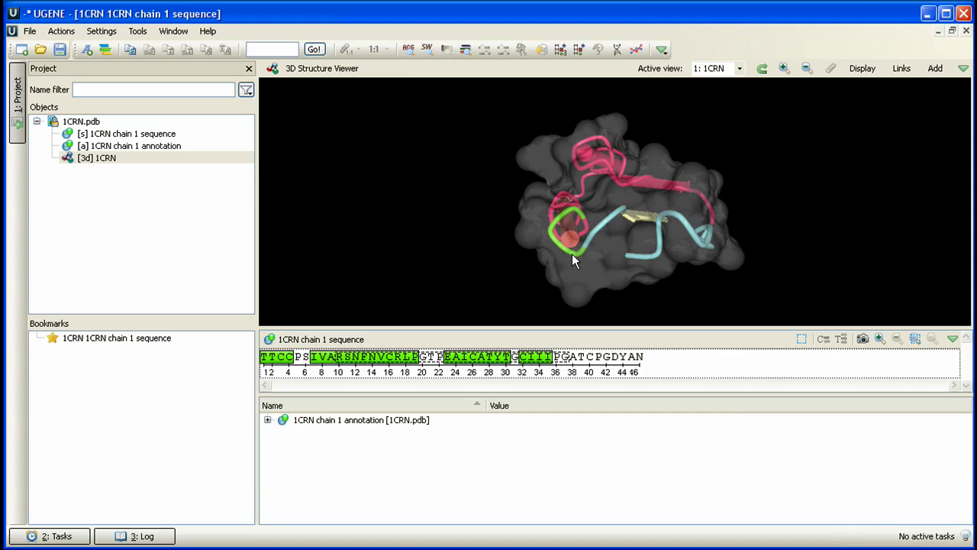
pyautogui.moveTo(575, 254); pyautogui.dragTo(627, 246)
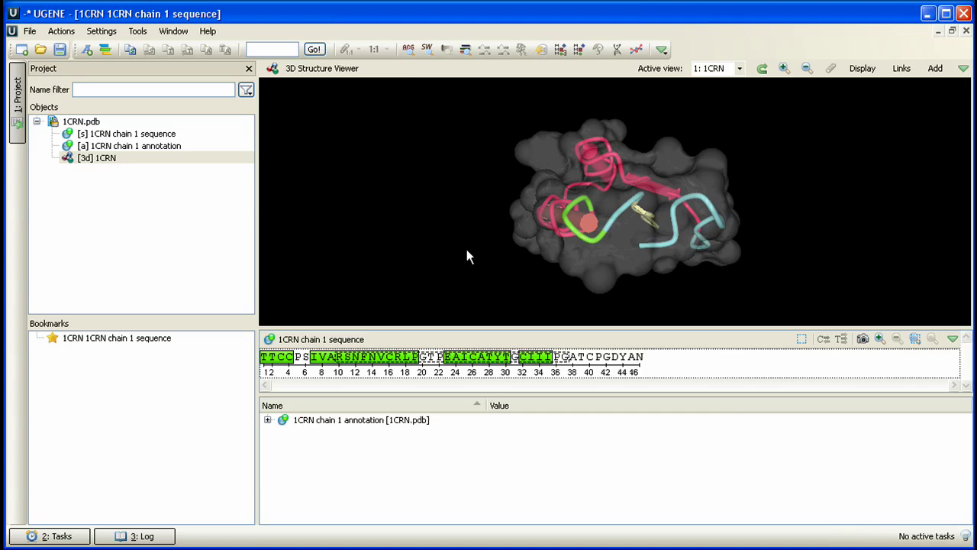